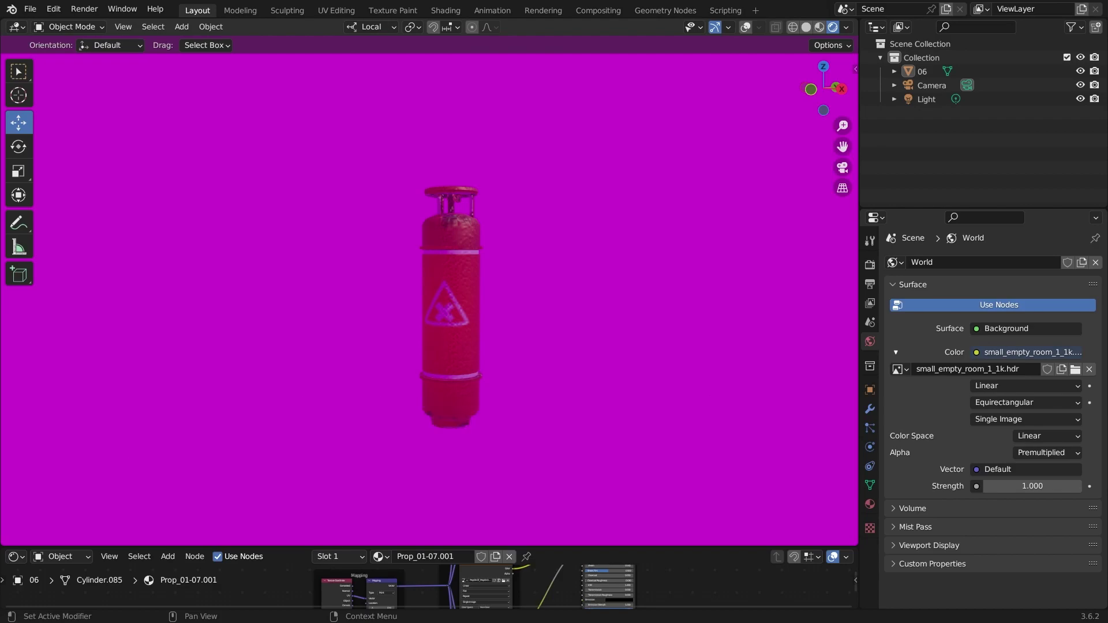
Orbit and zoom around the red gas cylinder until the small_empty_room_1_1k.hdr background replaces the magenta
middle_drag(511, 386, 580, 320)
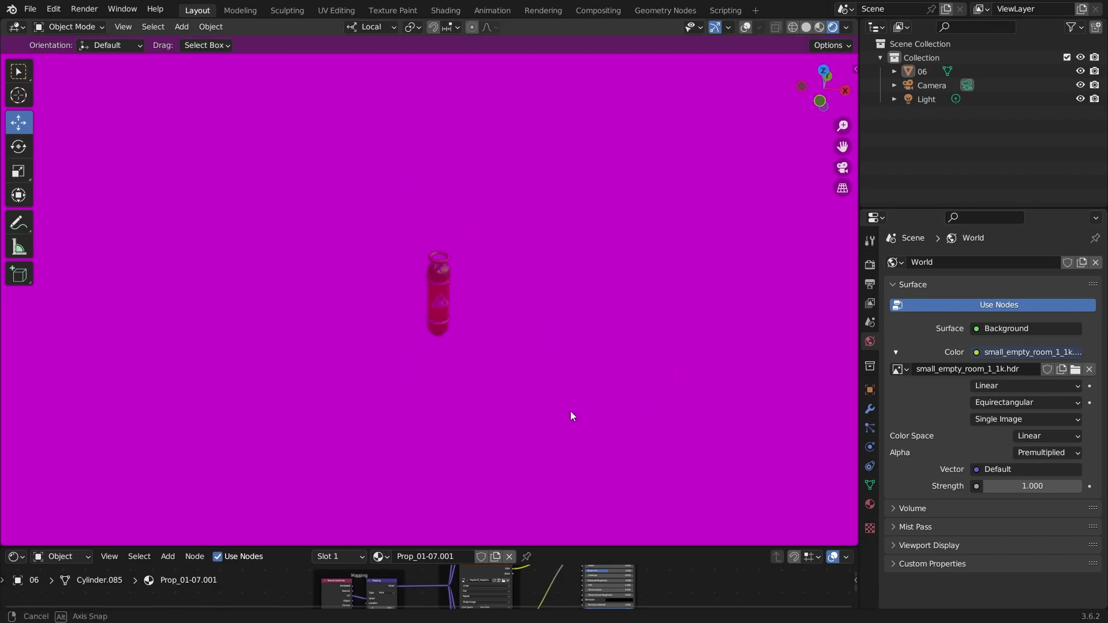
mouse_move(580, 321)
middle_down()
mouse_move(501, 325)
mouse_move(585, 362)
middle_up()
scroll(519, 326, up, 5)
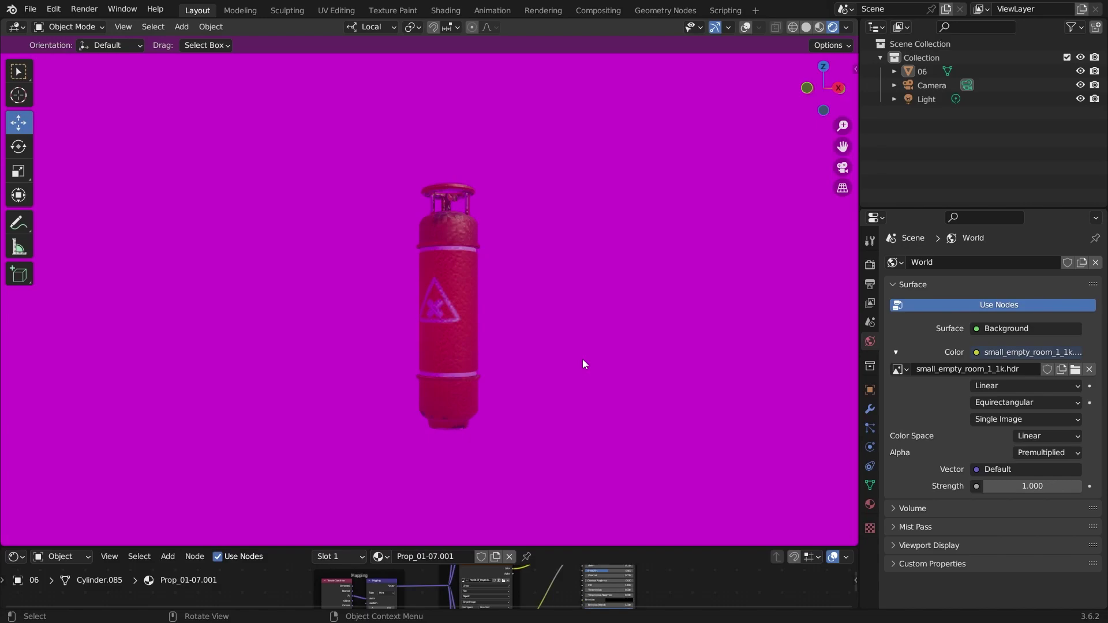
mouse_move(608, 332)
middle_down()
mouse_move(599, 252)
mouse_move(538, 404)
mouse_move(584, 342)
middle_up()
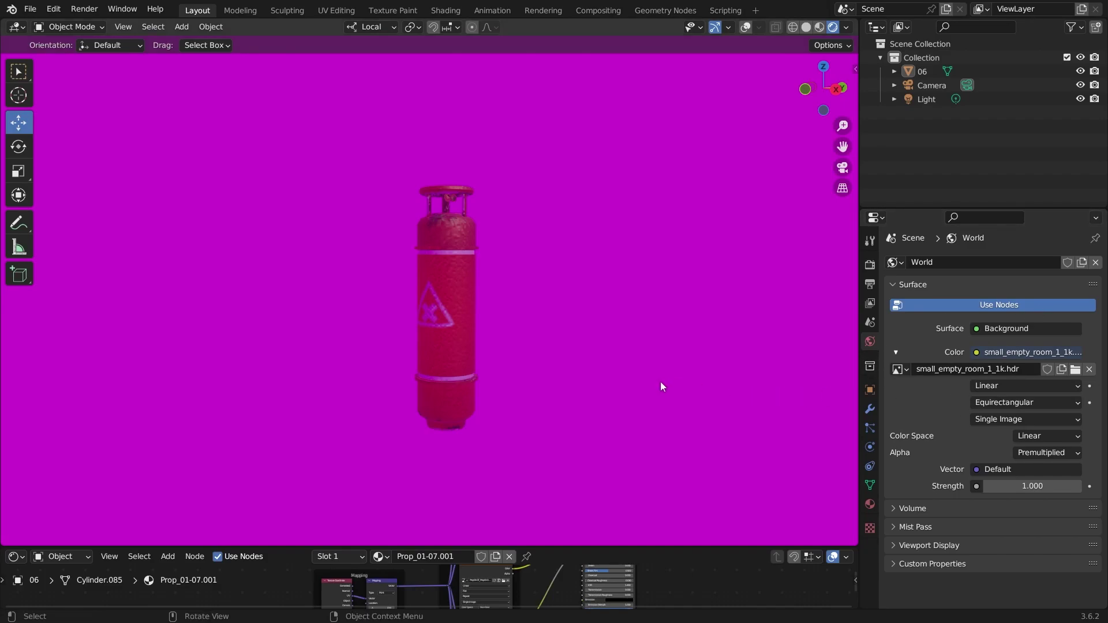
mouse_move(615, 376)
middle_down()
mouse_move(667, 240)
mouse_move(640, 330)
middle_up()
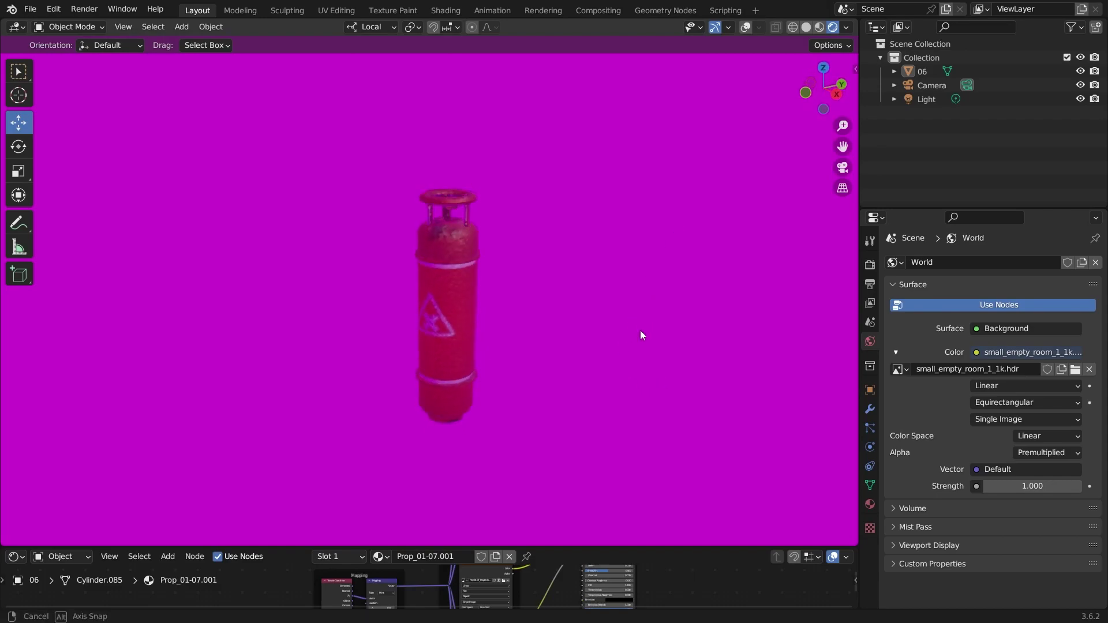
scroll(640, 330, up, 2)
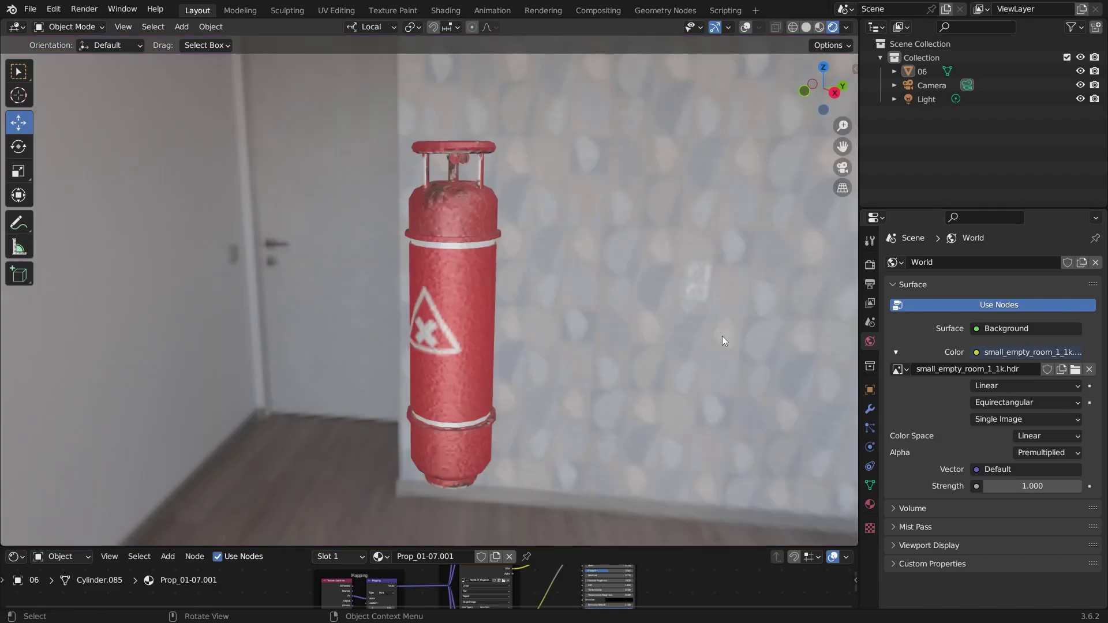
Zoom and orbit to view the red cylinder against the room's window
scroll(722, 338, down, 3)
scroll(584, 401, down, 1)
scroll(567, 371, up, 3)
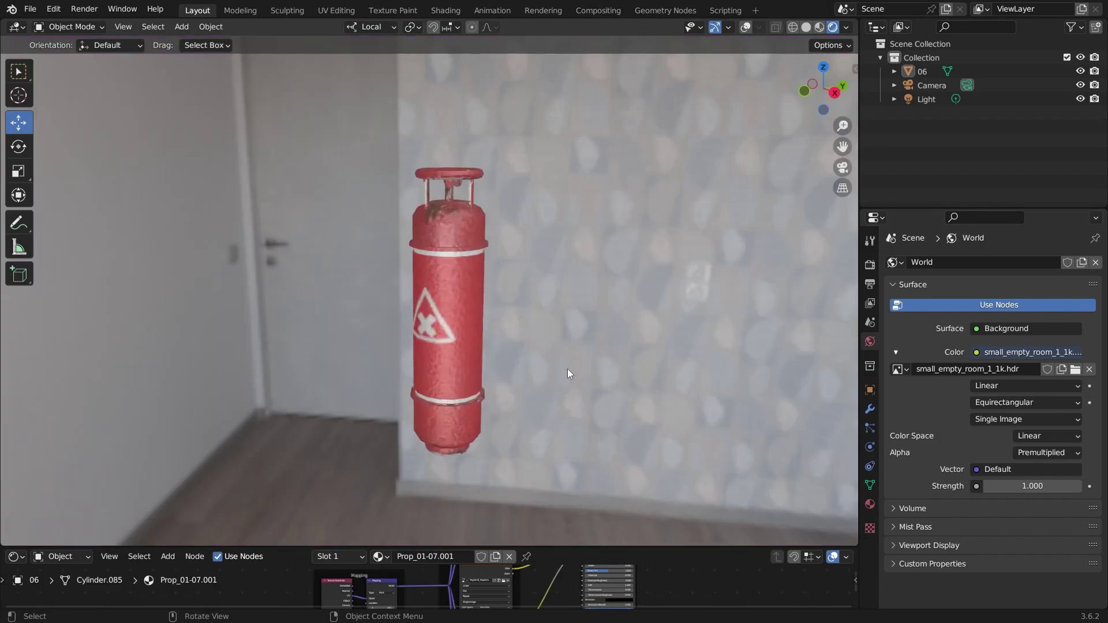
mouse_move(566, 371)
middle_down()
mouse_move(87, 328)
mouse_move(420, 374)
mouse_move(159, 382)
mouse_move(848, 399)
mouse_move(114, 397)
mouse_move(58, 434)
mouse_move(618, 348)
mouse_move(704, 346)
mouse_move(690, 345)
middle_up()
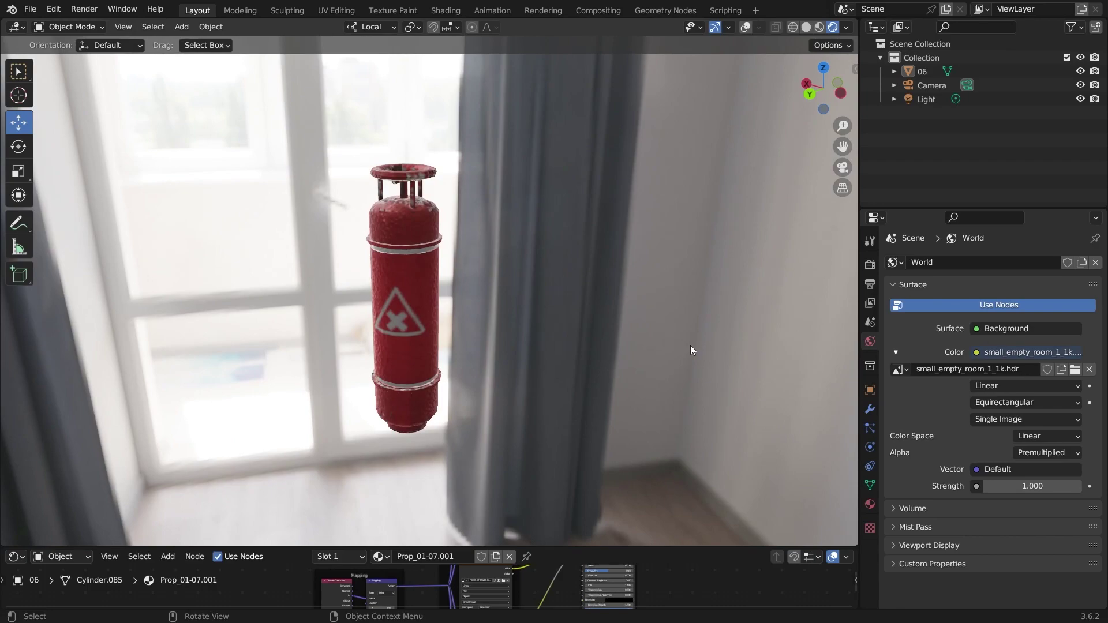
middle_drag(690, 345, 590, 321)
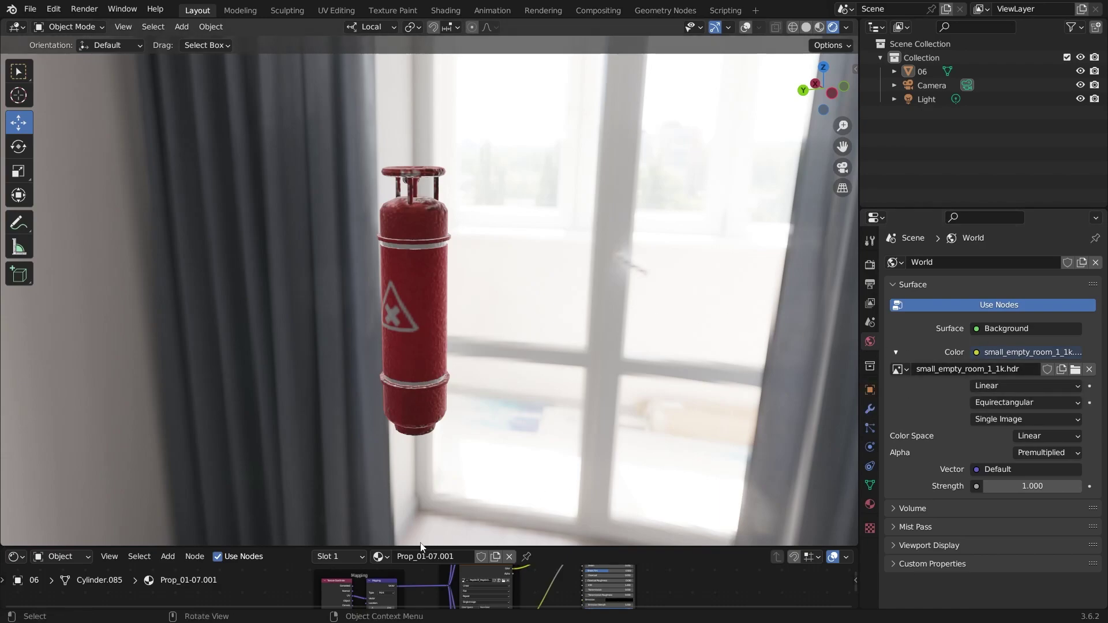
Resize the node editor up and back down, then select cylinder object 06
drag(420, 546, 420, 364)
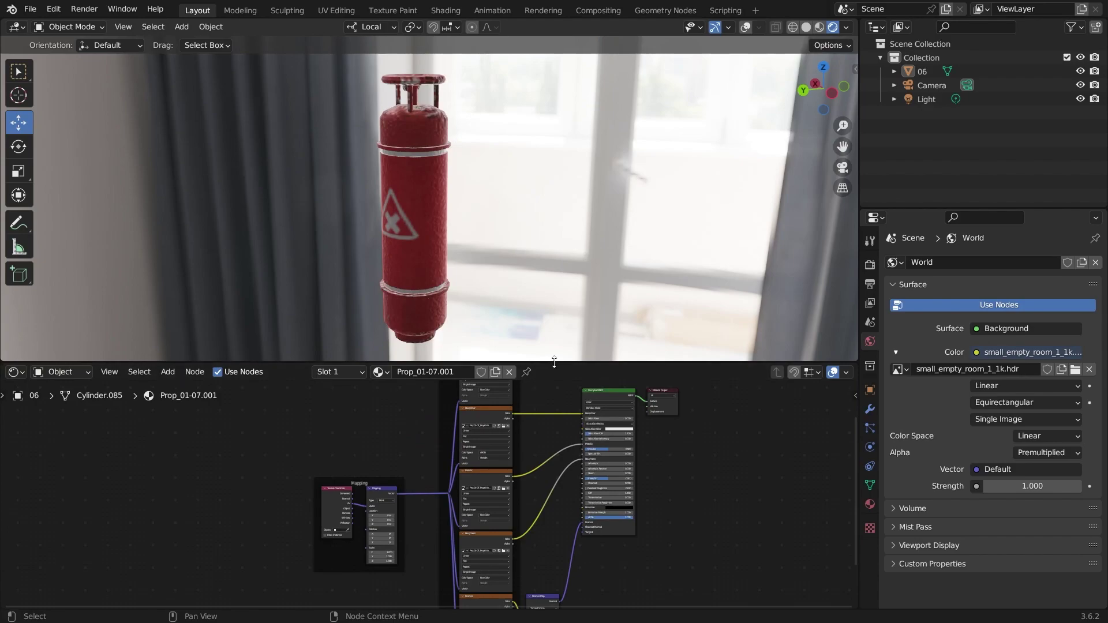
drag(555, 362, 572, 523)
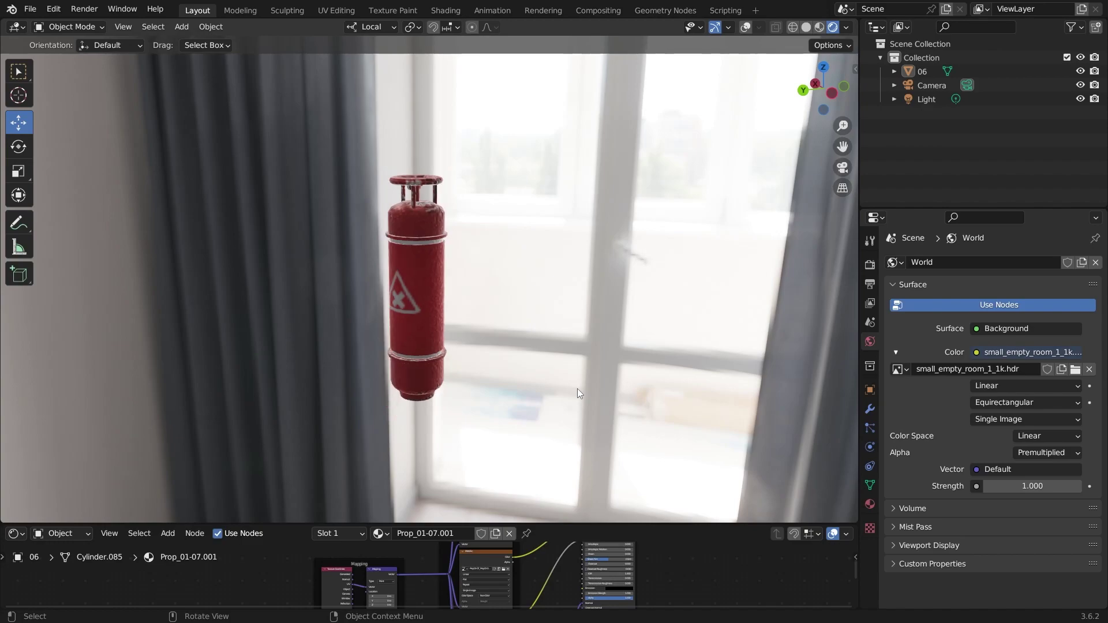
middle_drag(577, 389, 525, 410)
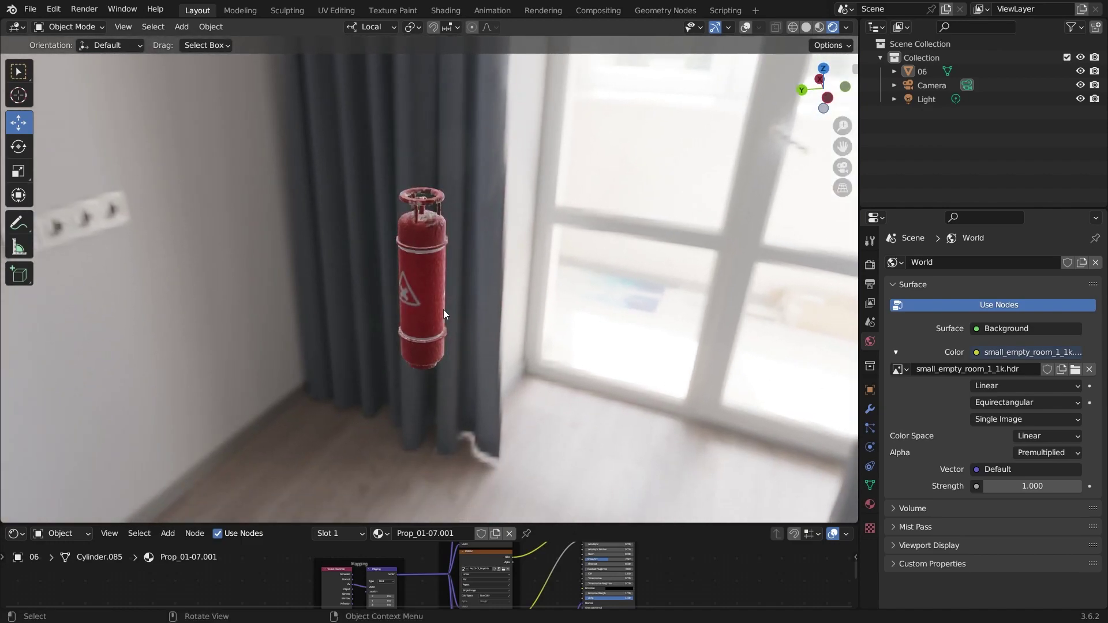
click(443, 314)
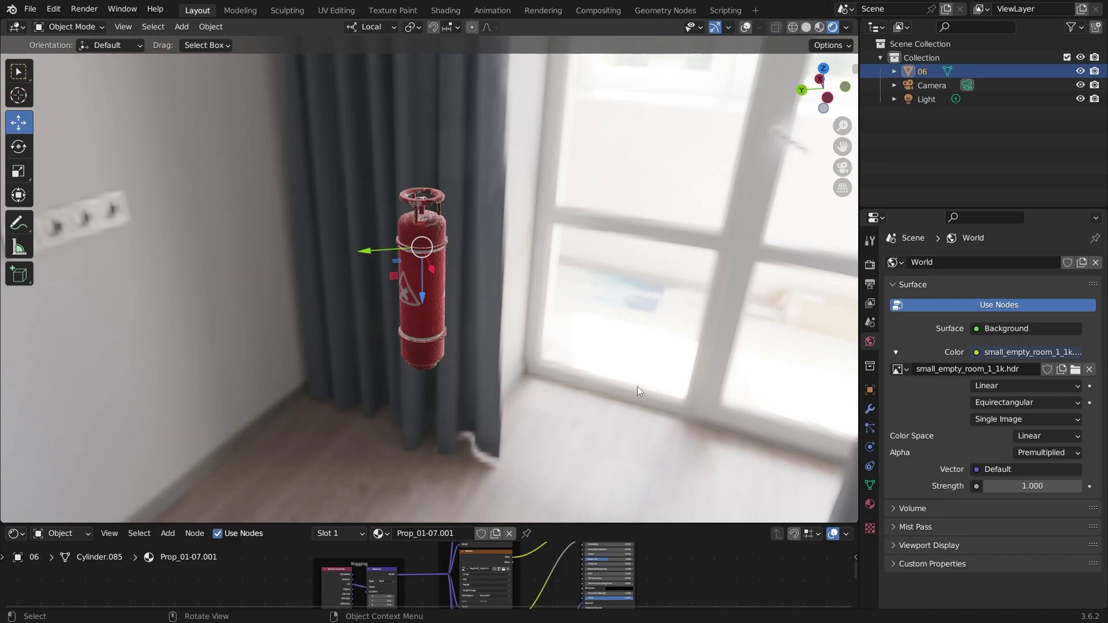
Pack all textures and the HDRI into the .blend, confirming 'Packed 11 file(s)' in the report
mouse_move(638, 386)
middle_down()
mouse_move(691, 354)
mouse_move(582, 391)
mouse_move(794, 376)
mouse_move(624, 413)
mouse_move(705, 379)
middle_up()
scroll(621, 369, up, 3)
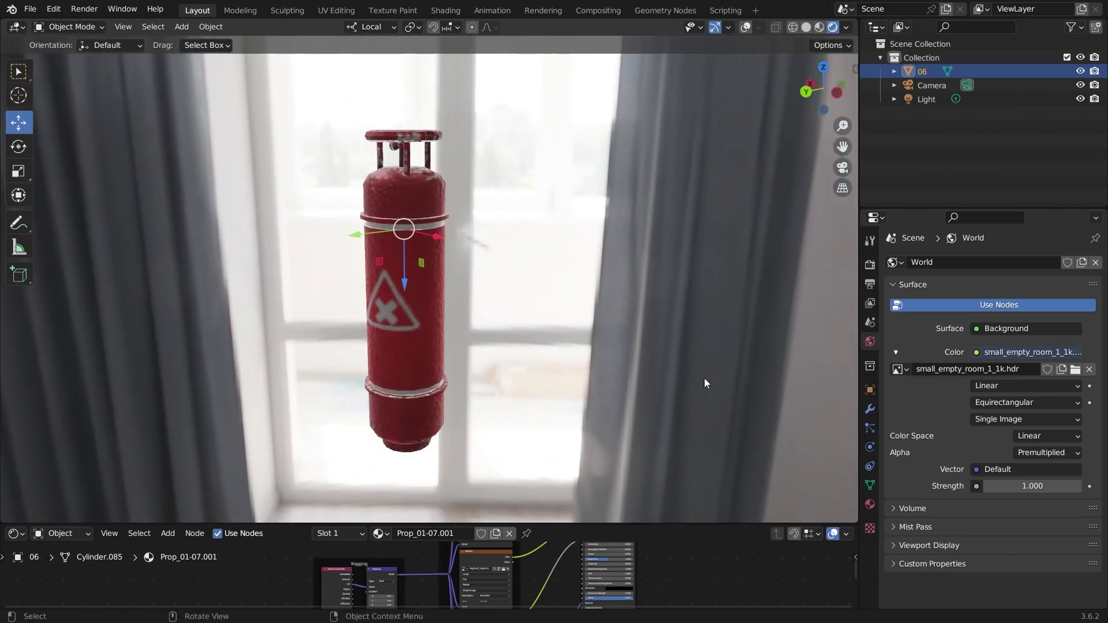
middle_drag(705, 383, 654, 404)
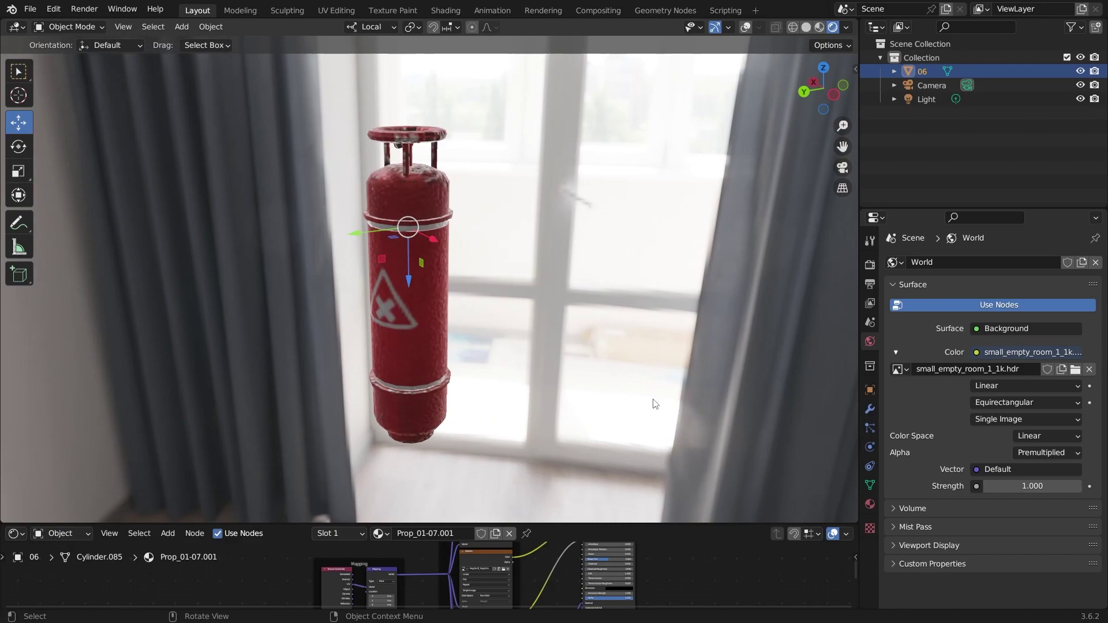
click(30, 9)
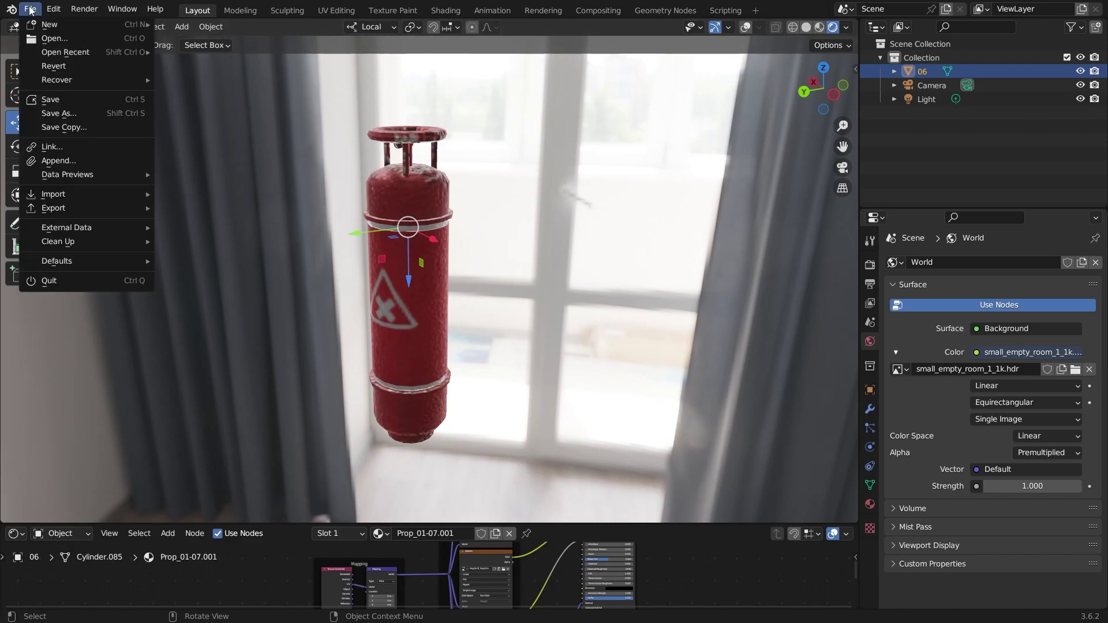
mouse_move(66, 226)
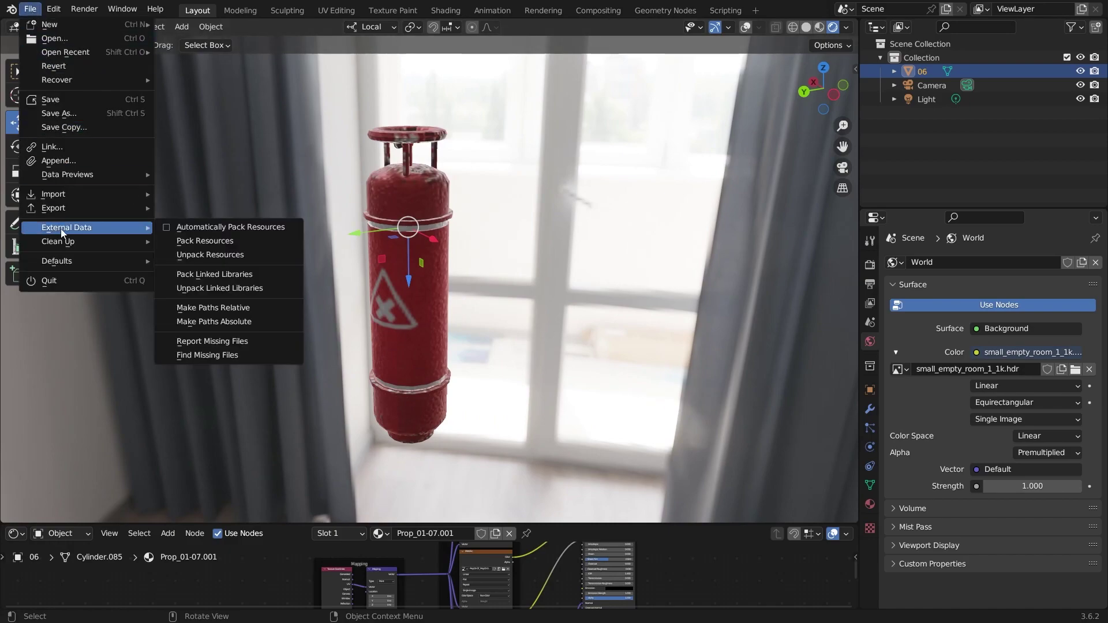
click(252, 241)
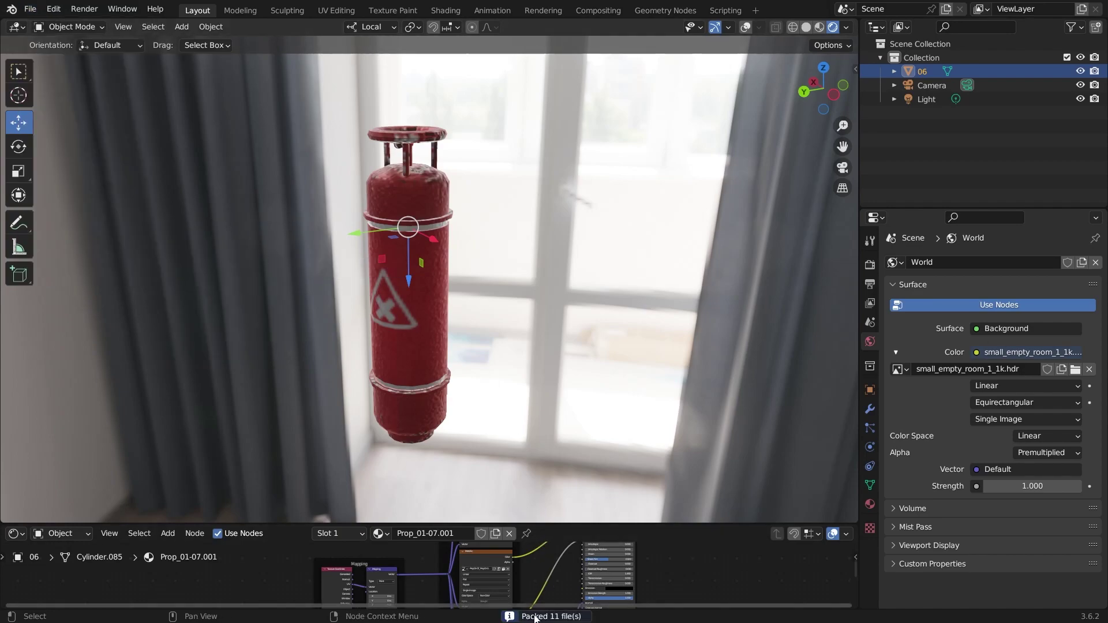
click(560, 616)
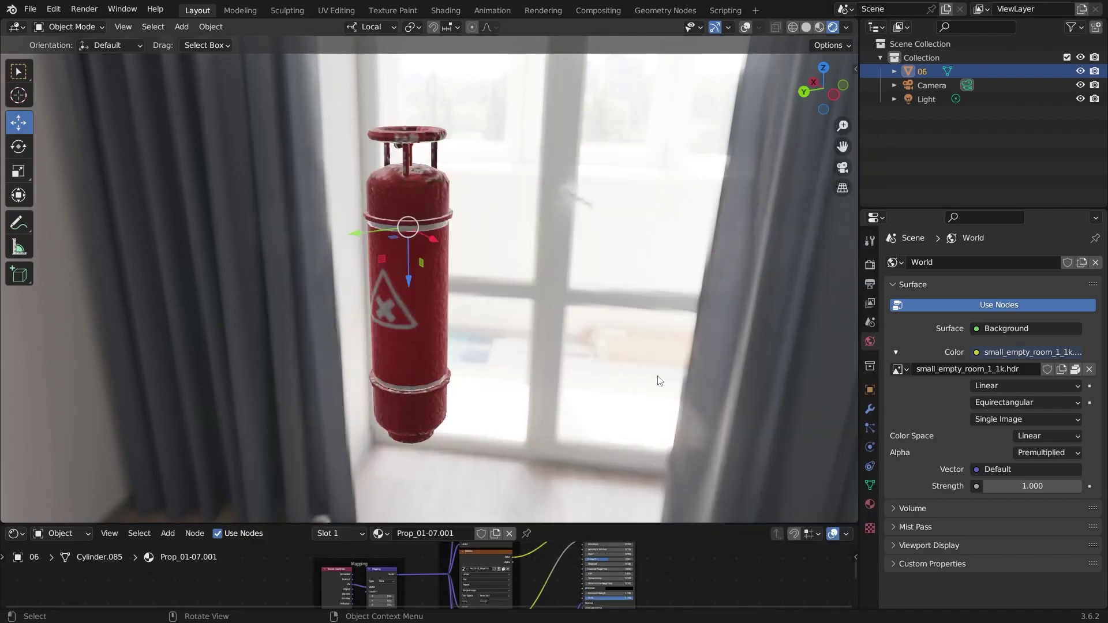
middle_drag(641, 509, 636, 359)
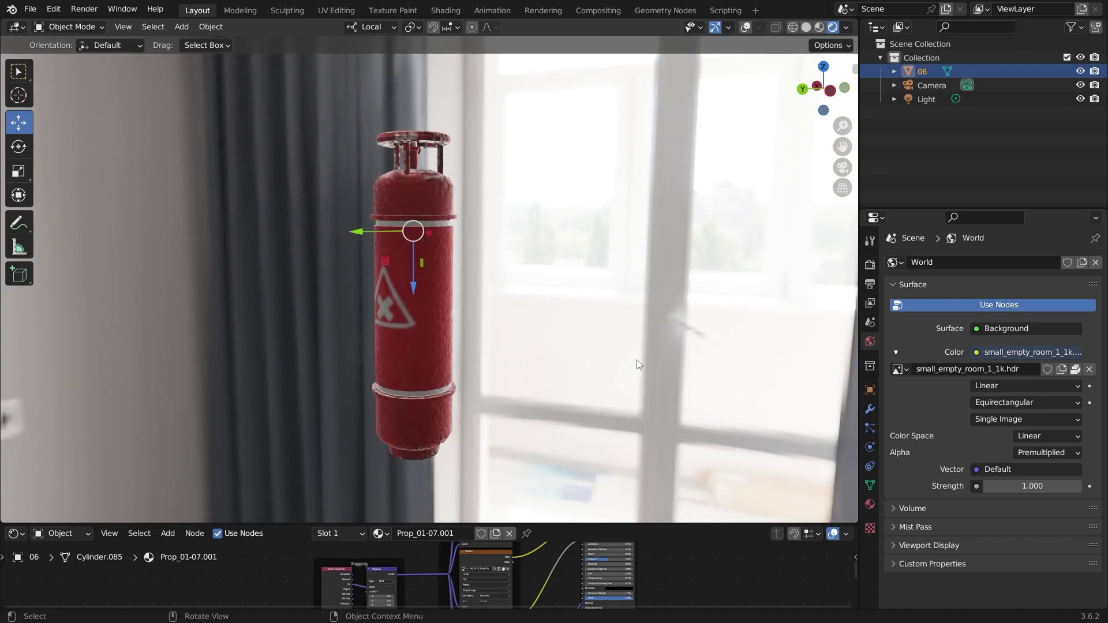
Deselect the cylinder, zoom out, and bring up the External Data options with Automatically Pack Resources
mouse_move(638, 363)
middle_down()
mouse_move(665, 236)
mouse_move(708, 349)
middle_up()
click(698, 324)
scroll(683, 342, down, 5)
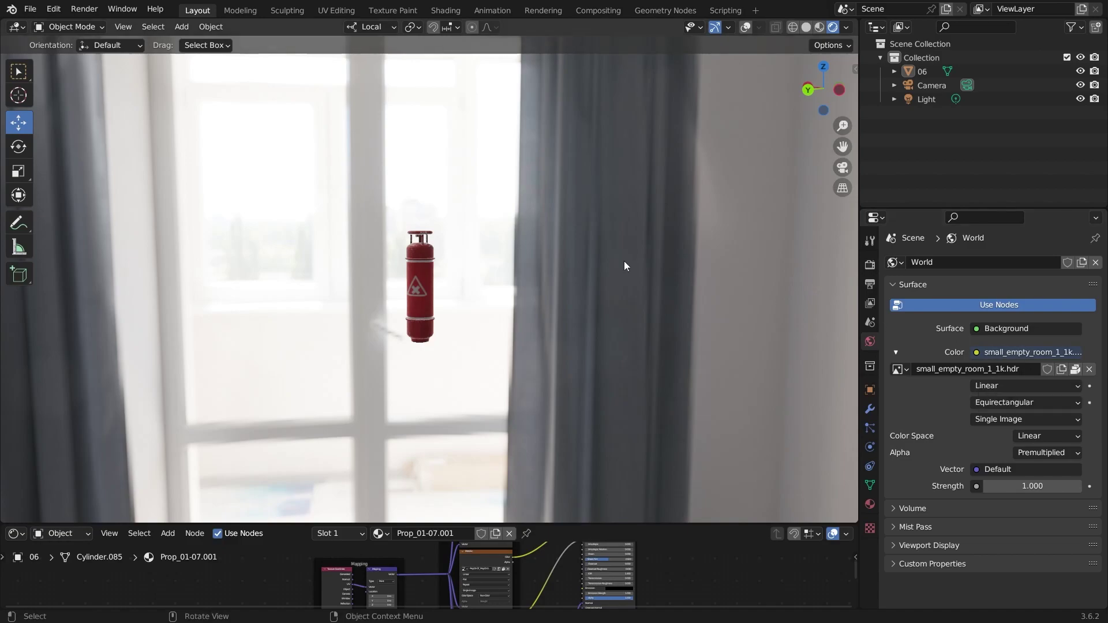
click(30, 9)
mouse_move(67, 226)
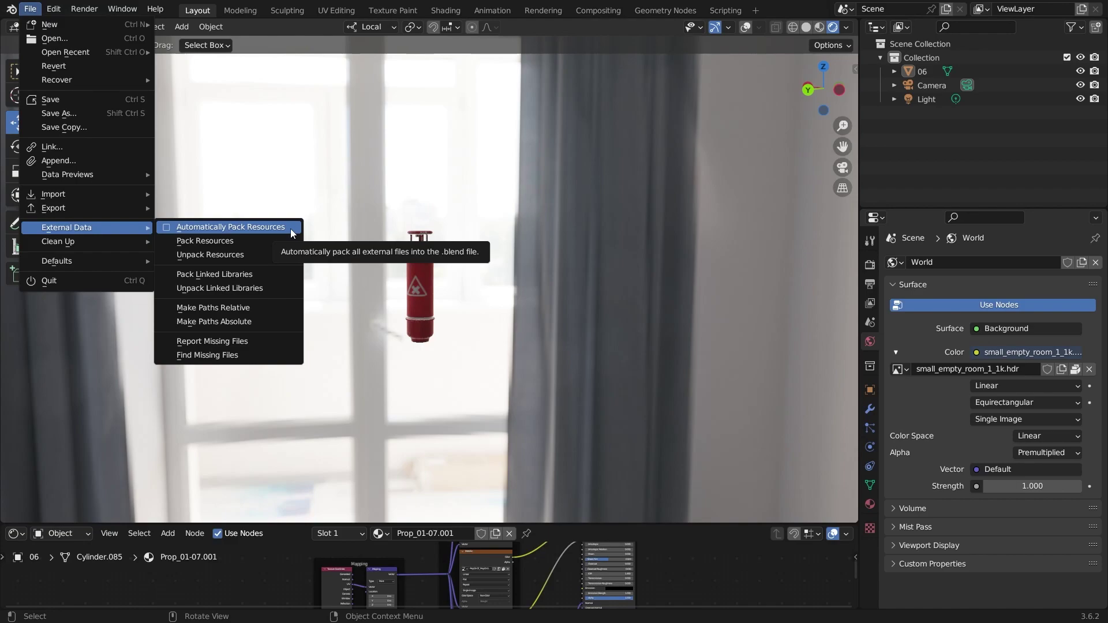
Close the External Data menu and orbit closer to the cylinder beside the curtain
click(292, 233)
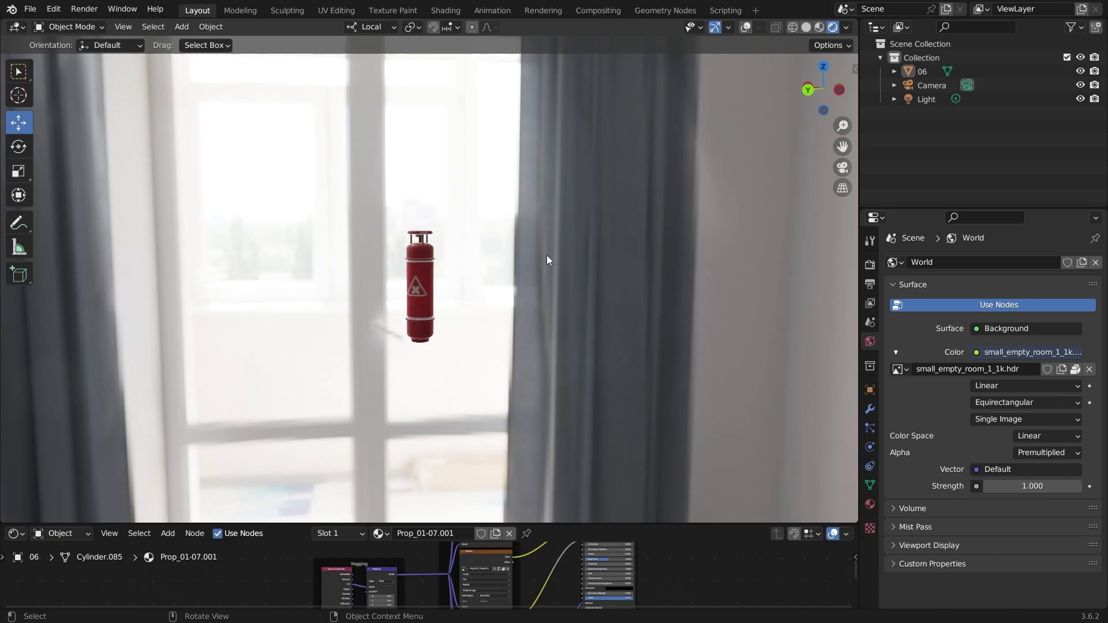
mouse_move(548, 260)
middle_down()
mouse_move(484, 277)
mouse_move(554, 274)
middle_up()
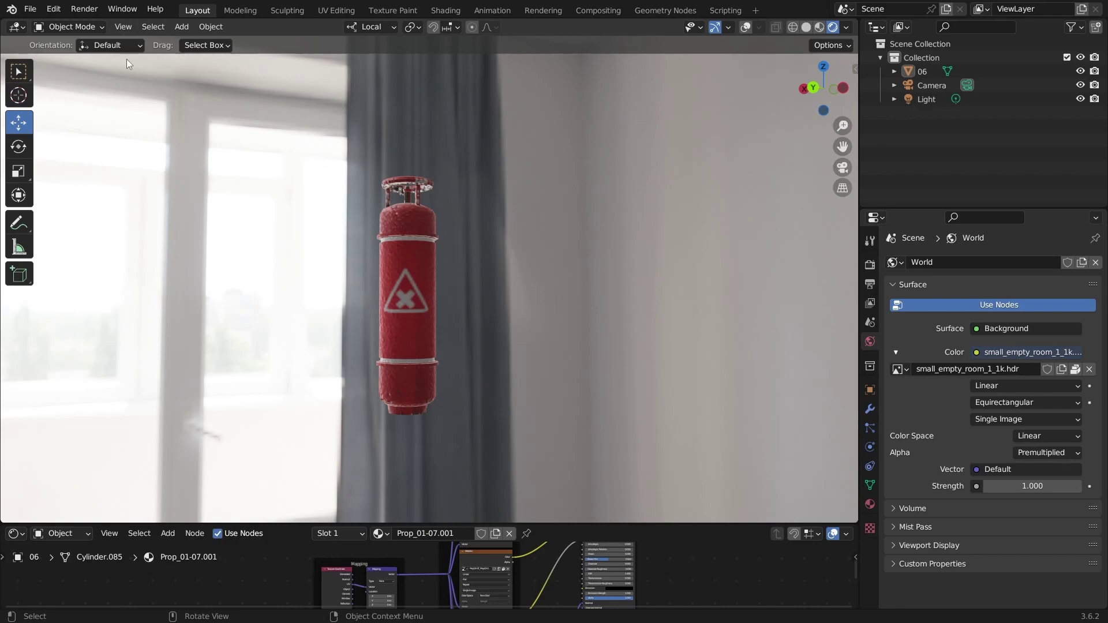
Reselect cylinder object 06 and enlarge the node editor to show the Prop_01-07.001 node tree
click(30, 9)
middle_drag(644, 294, 620, 329)
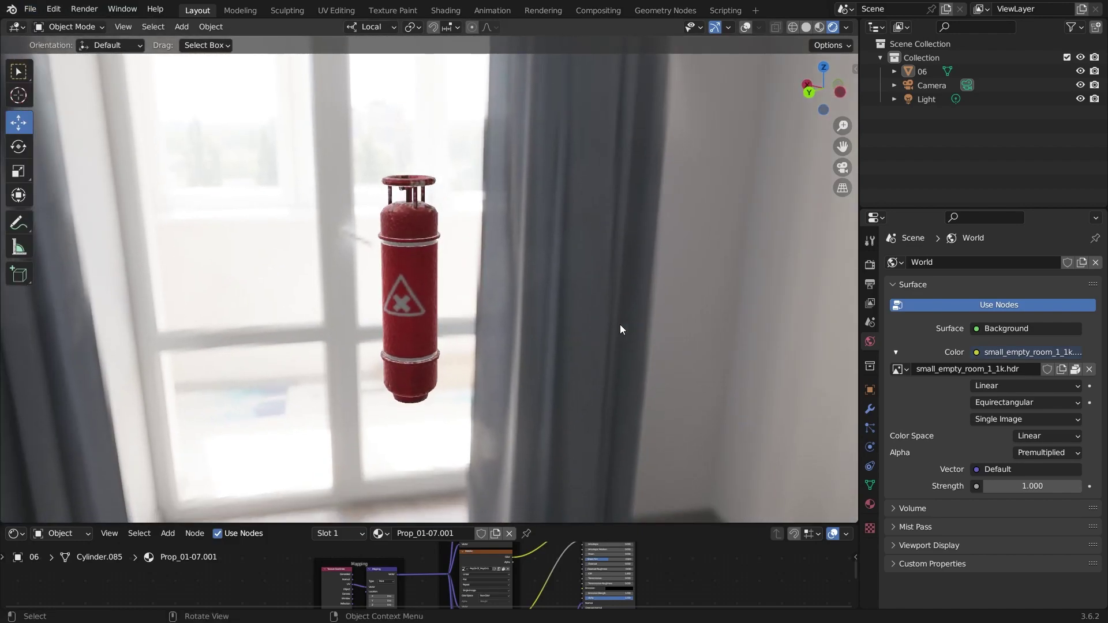
mouse_move(618, 325)
middle_down()
mouse_move(571, 331)
mouse_move(264, 261)
middle_up()
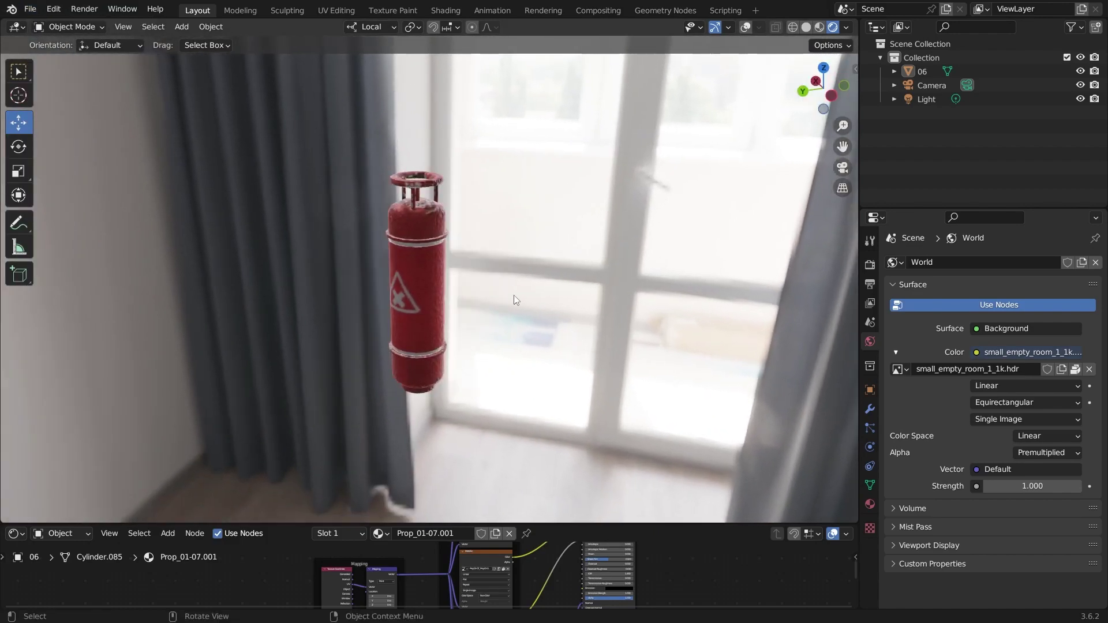
click(424, 232)
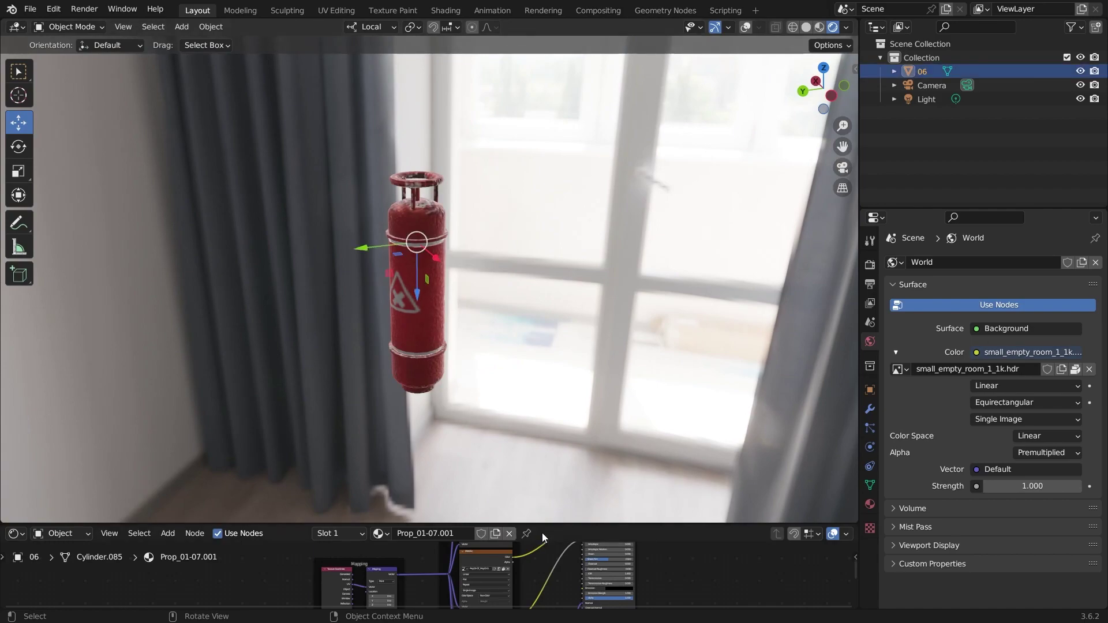
drag(556, 524, 555, 232)
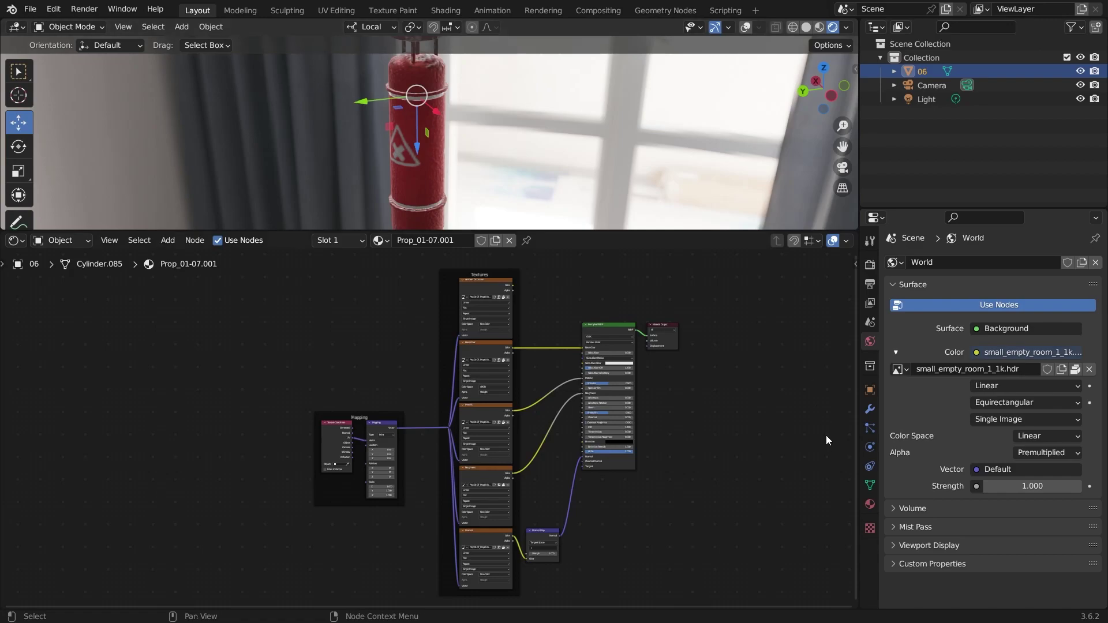
Show the Prop_01-07.001 Principled BSDF material settings, then restore a large 3D view of the cylinder
click(867, 506)
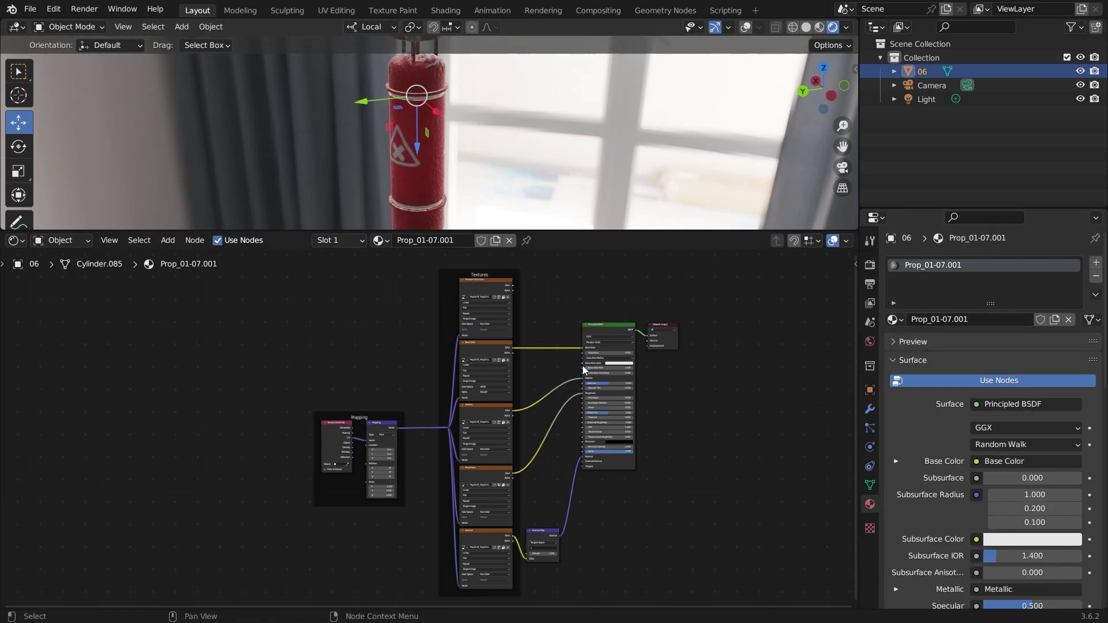
middle_drag(584, 370, 640, 356)
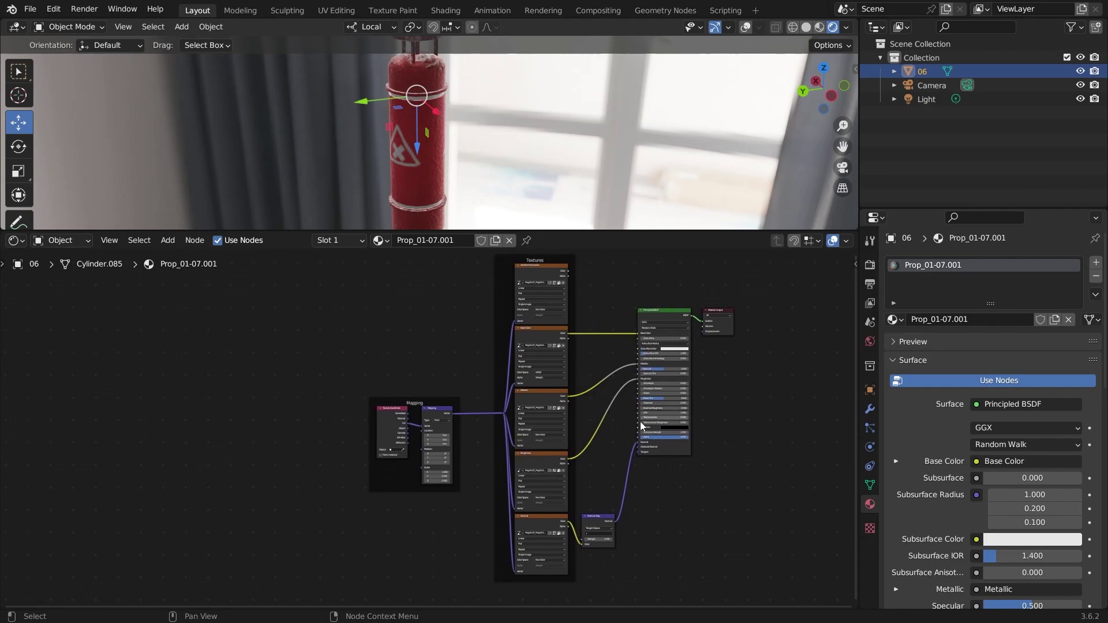
scroll(647, 375, up, 1)
scroll(647, 375, up, 2)
scroll(647, 376, up, 1)
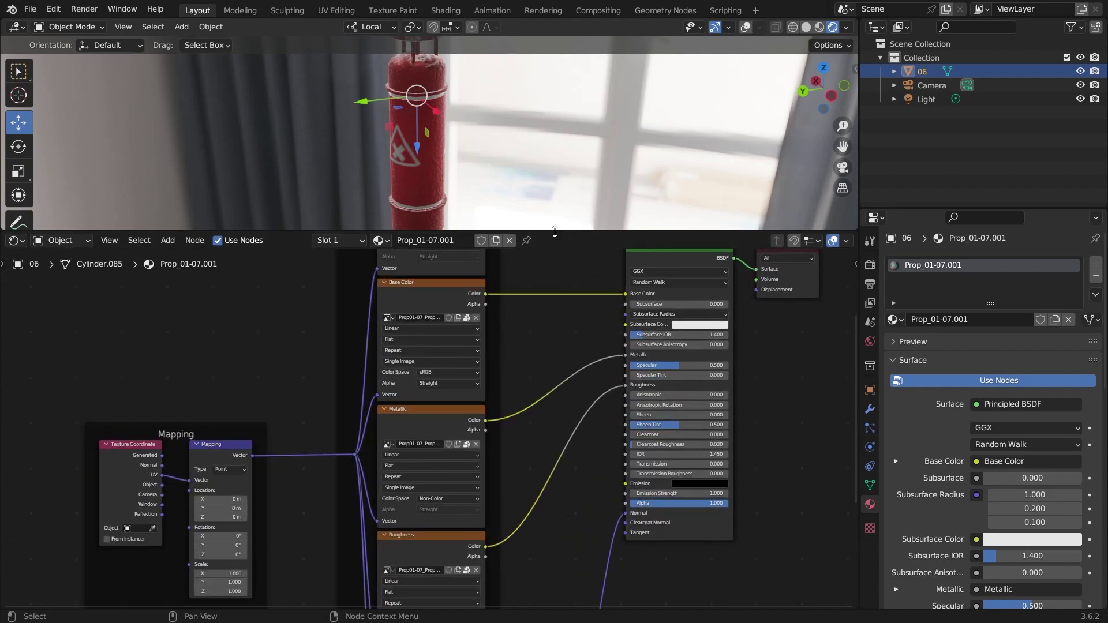
drag(555, 232, 569, 554)
middle_drag(555, 446, 614, 415)
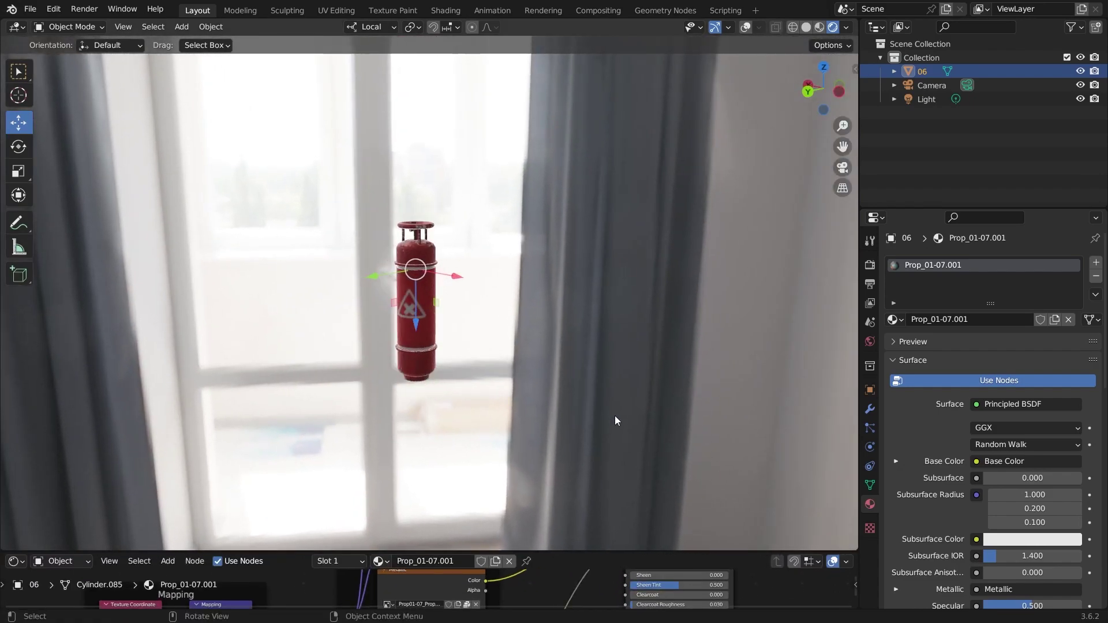